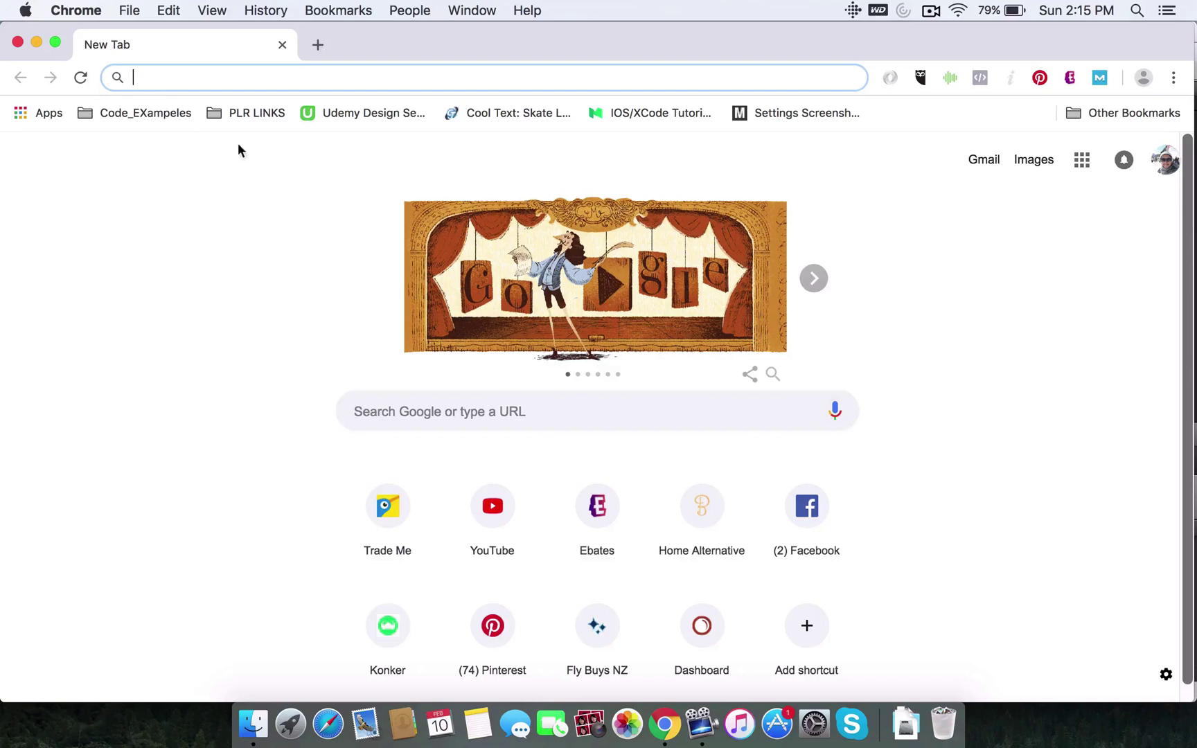
# - Search Chrome for 'shopify login' and open the 'Login - Shopify' result
pyautogui.write('sh')
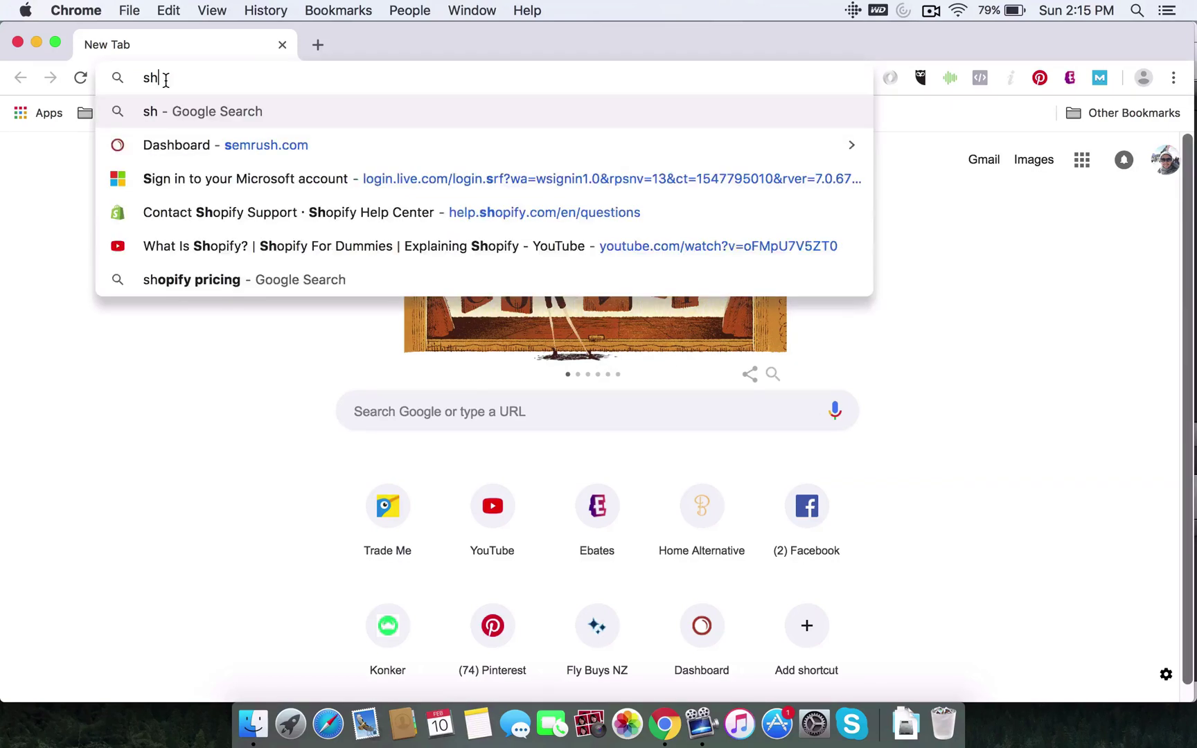
pyautogui.write('opify login')
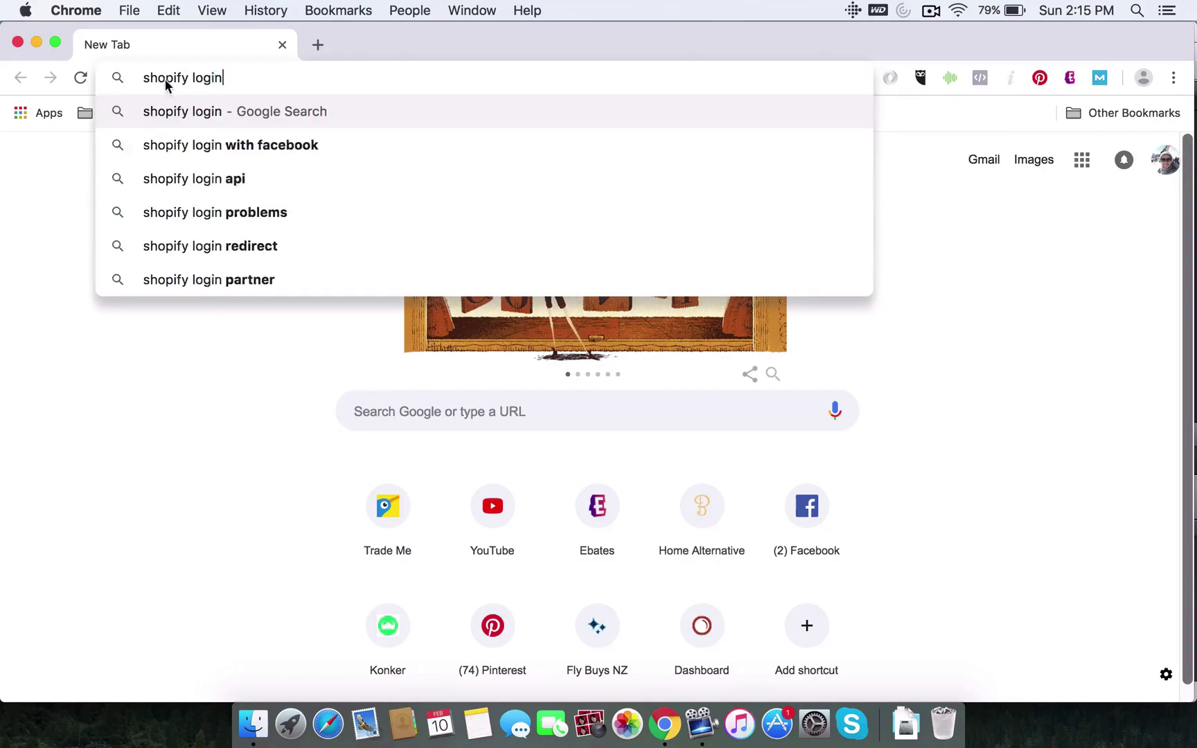
pyautogui.press('Return')
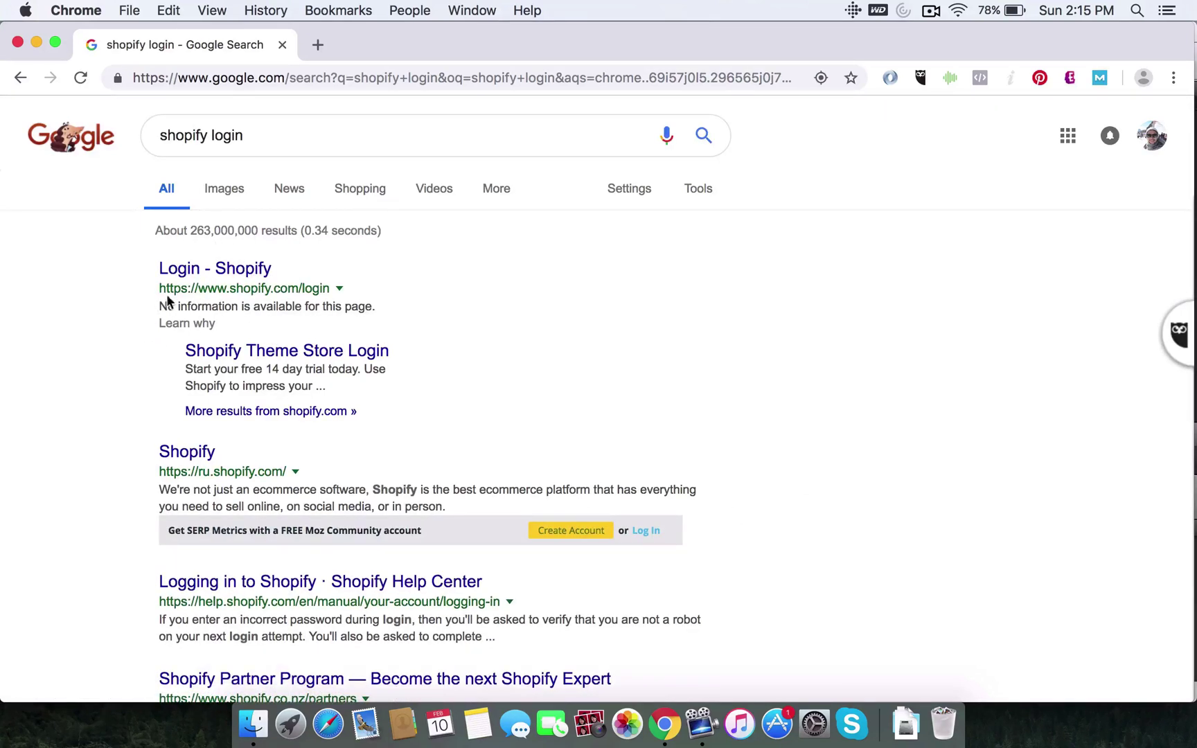
pyautogui.click(218, 277)
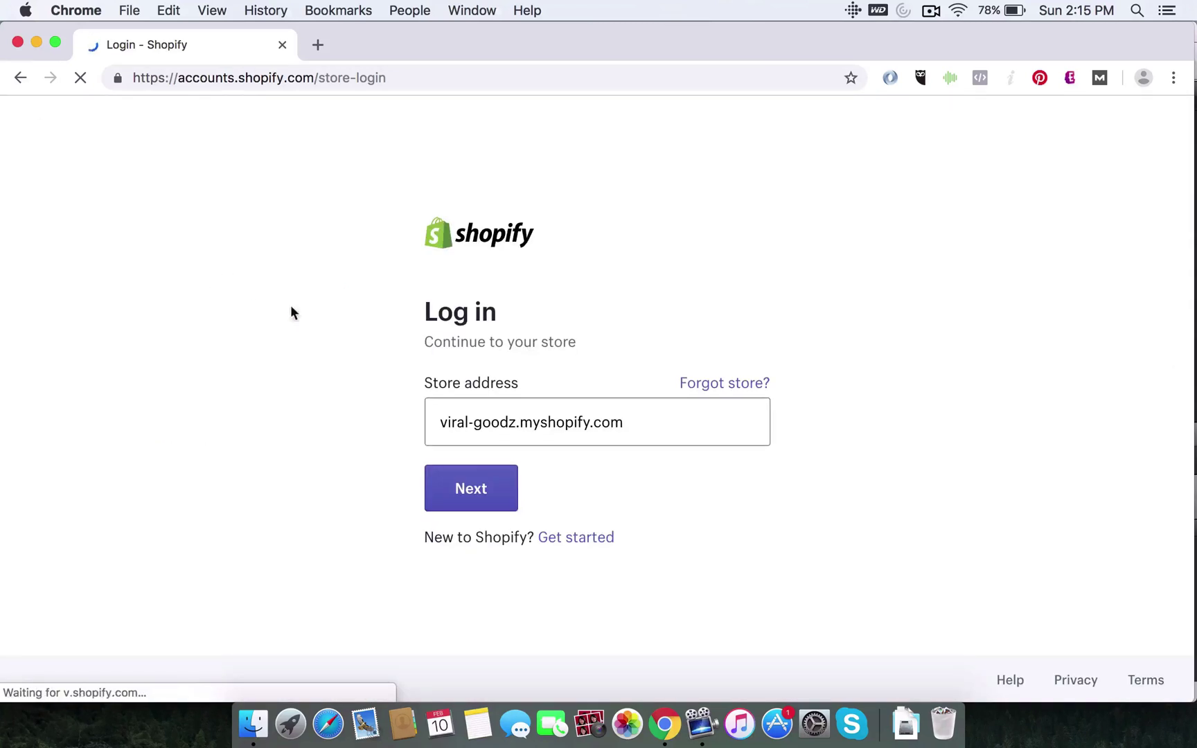
# - Replace the store address with mydemostore2019.myshopify.com and continue to the e-mail step
pyautogui.click(529, 422)
pyautogui.press('super+a')
pyautogui.press('BackSpace')
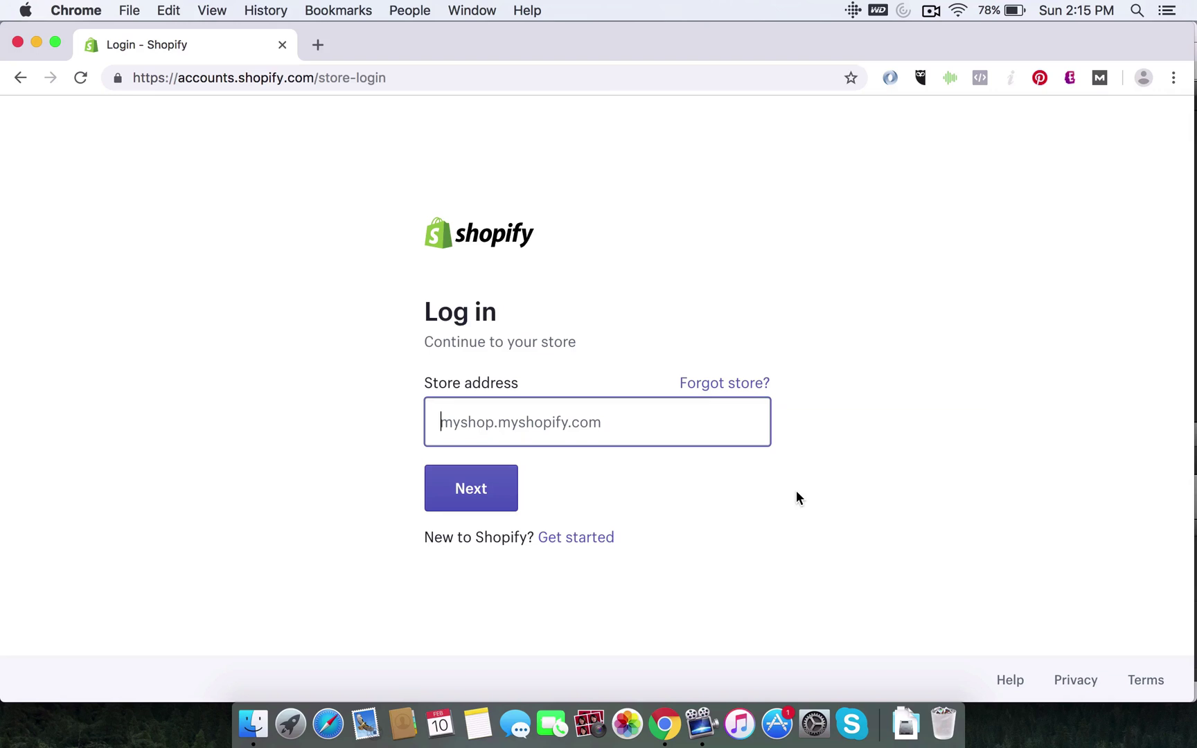
pyautogui.write('myde')
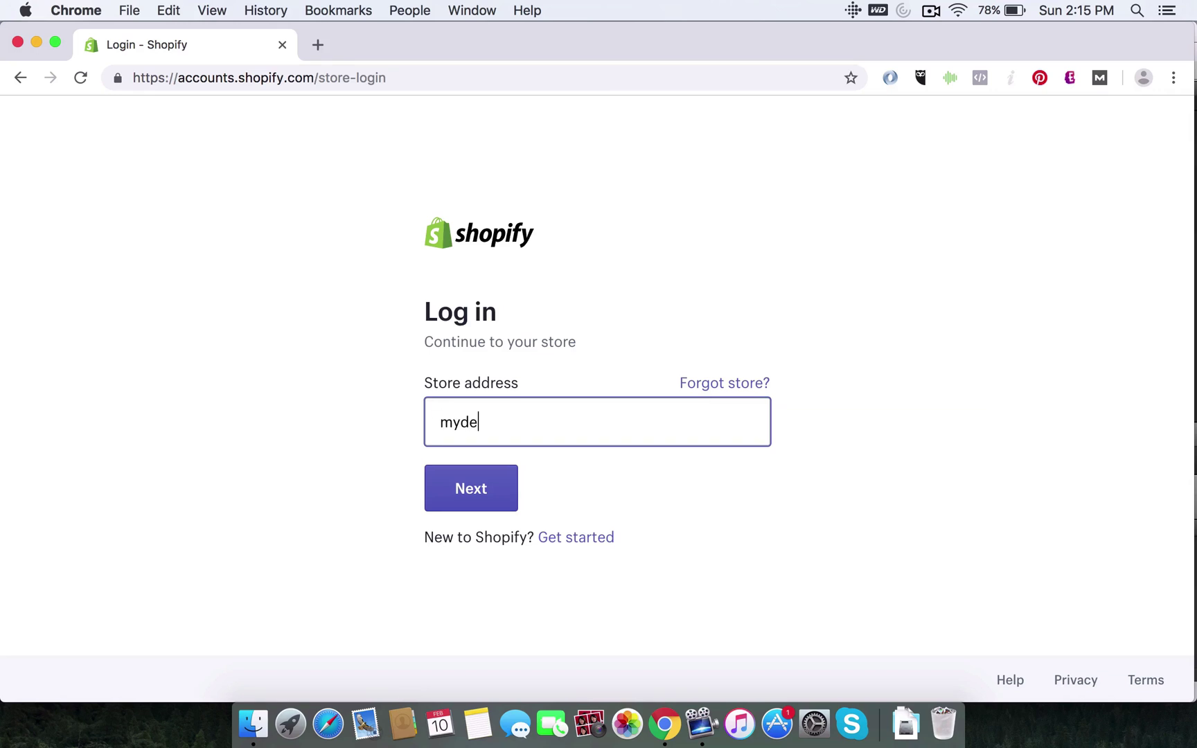
pyautogui.write('mostore2019')
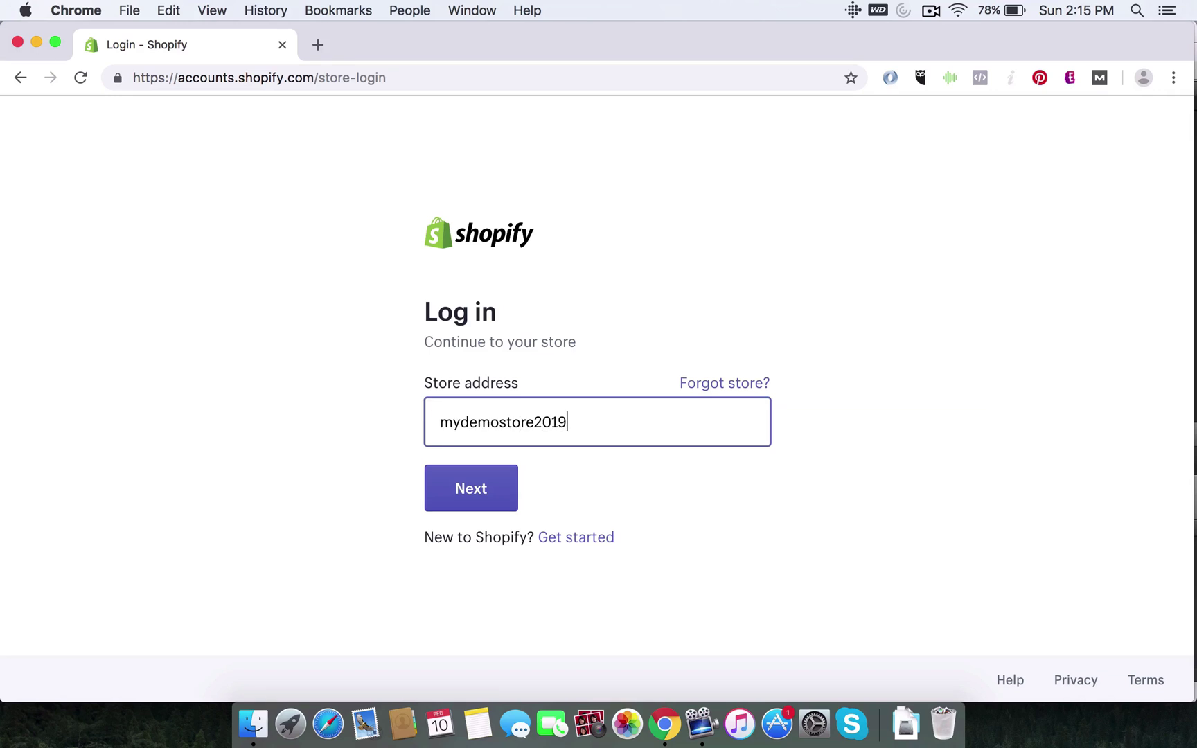
pyautogui.write('.myshopifyc')
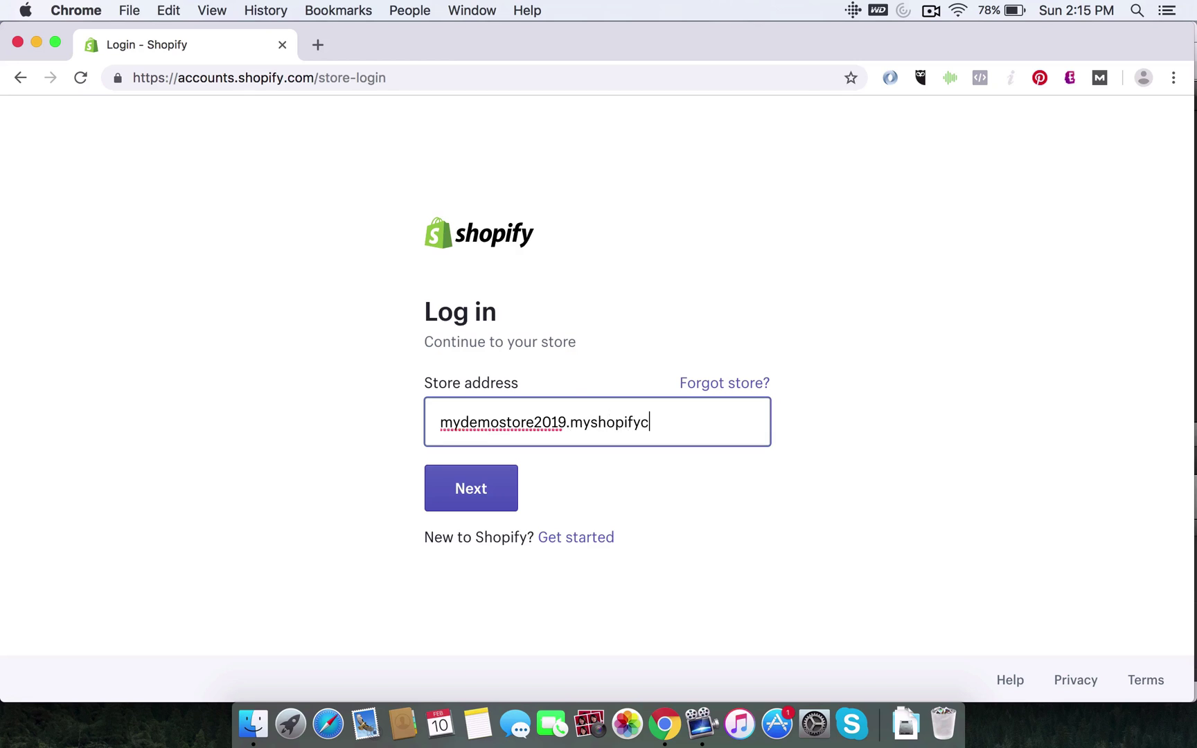
pyautogui.press('BackSpace')
pyautogui.write('.com')
pyautogui.press('Return')
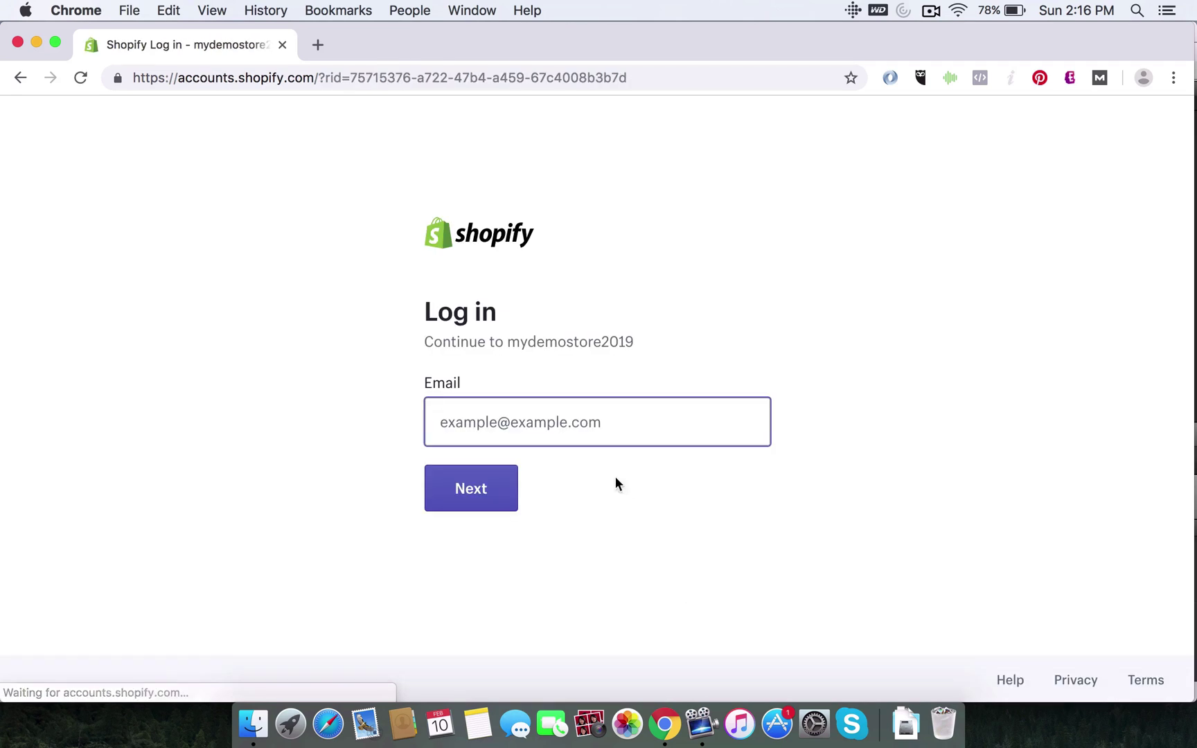
# - Enter the account e-mail and password to sign in to the mydemostore2019 admin
pyautogui.press('super+v')
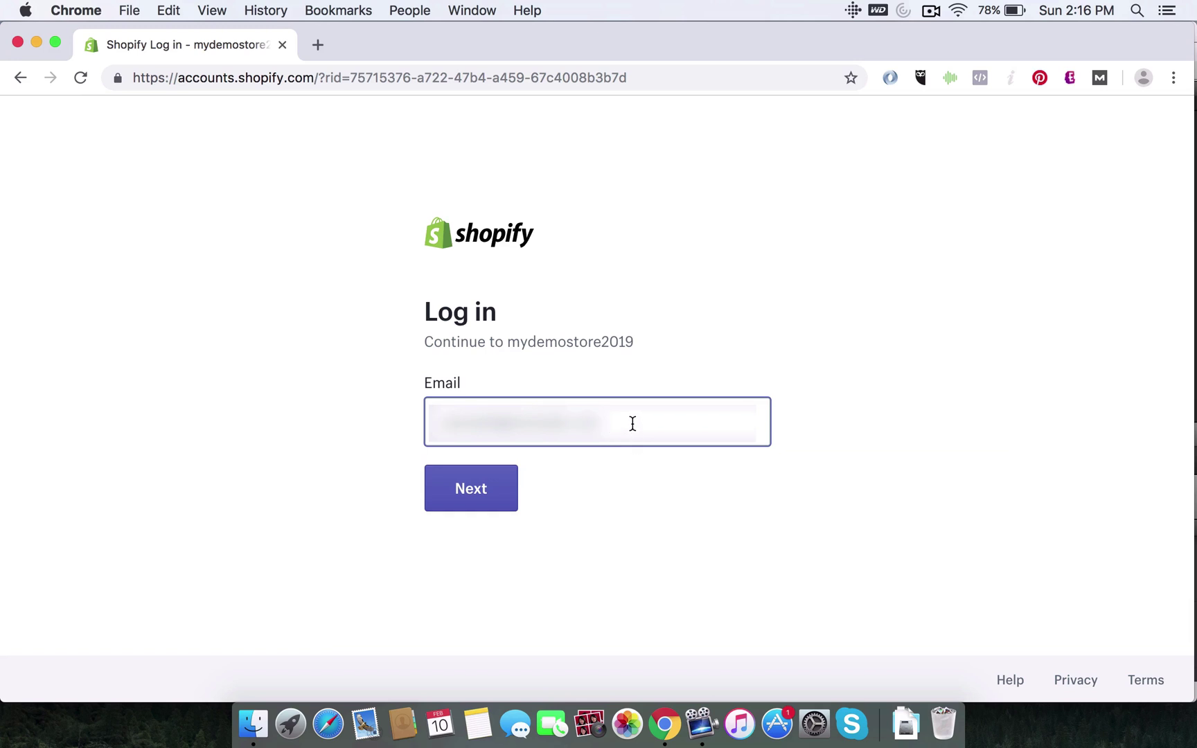
pyautogui.press('super+a')
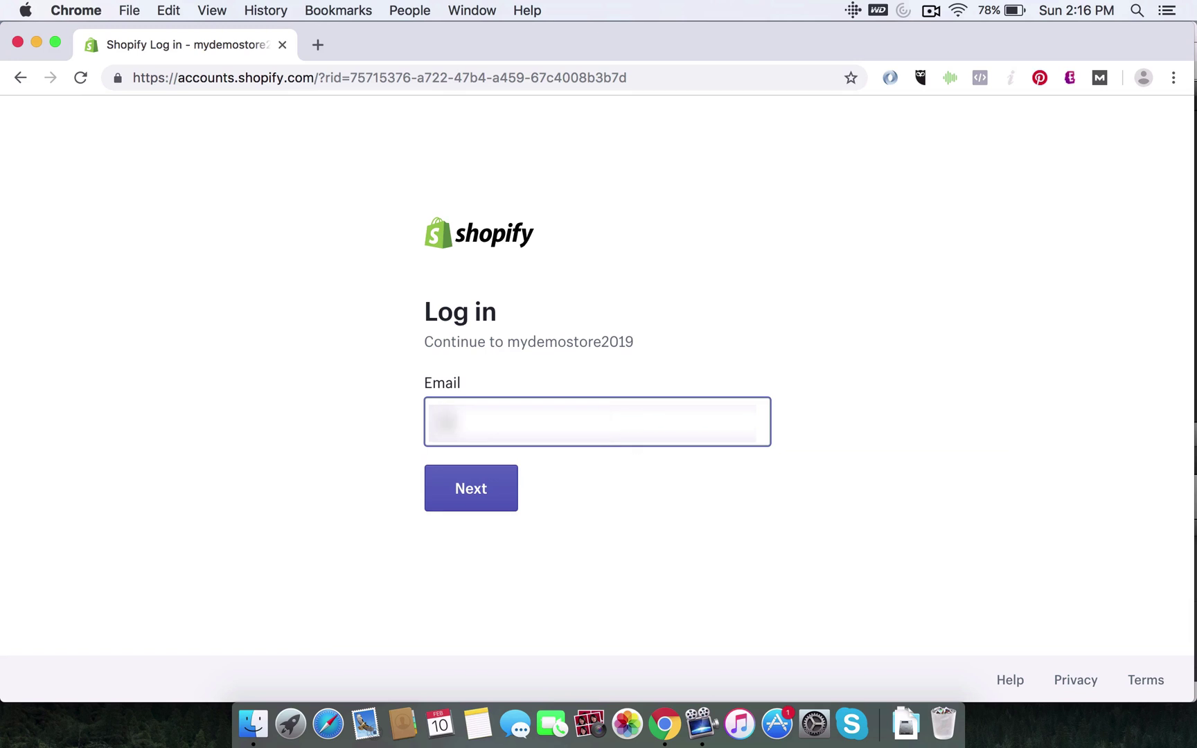
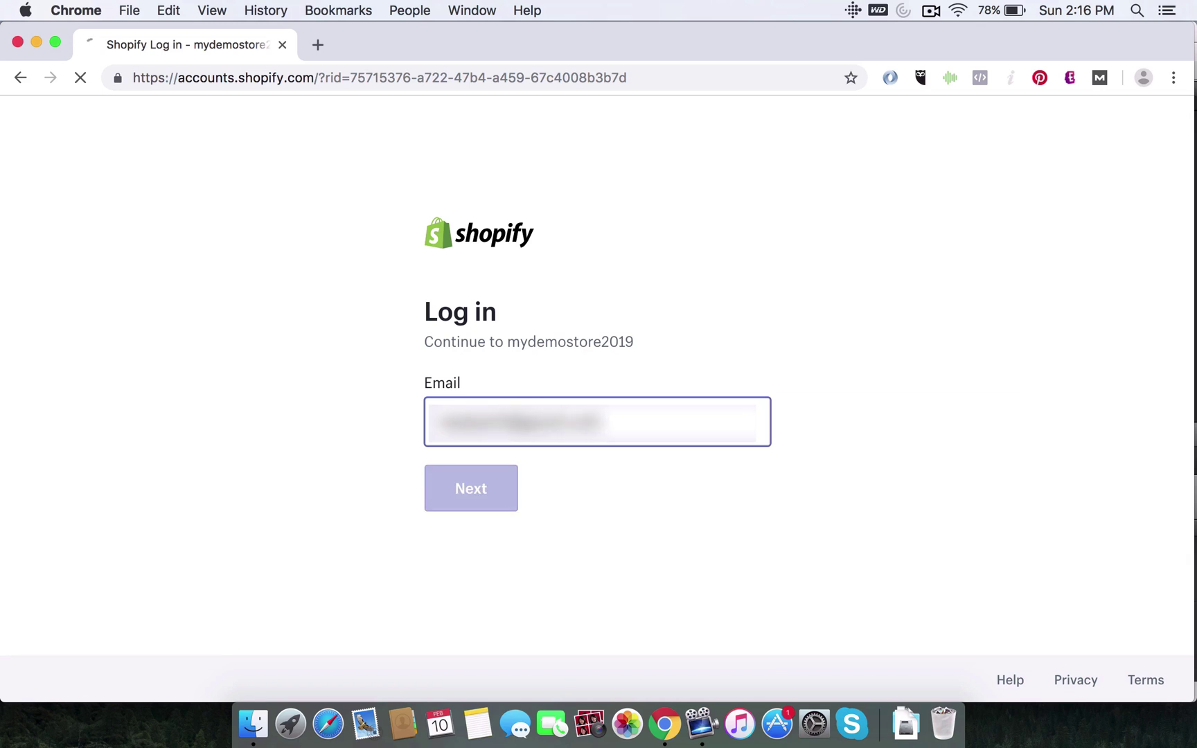
pyautogui.press('Return')
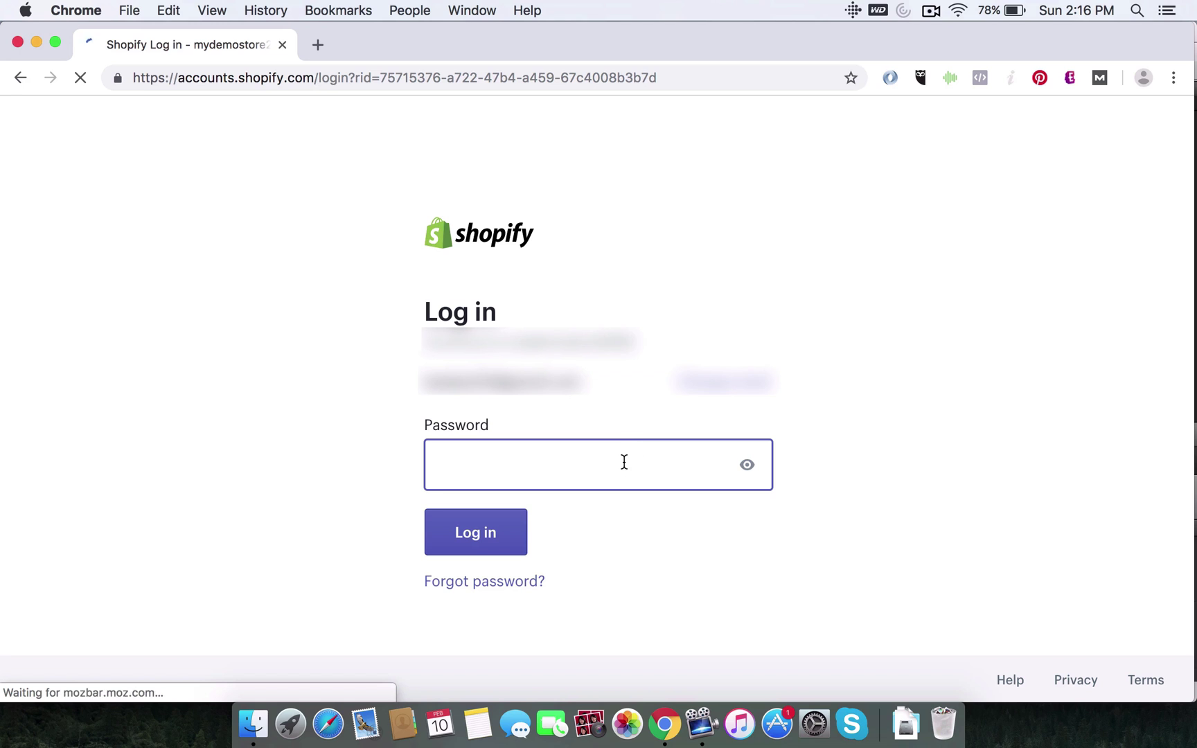
pyautogui.write('••')
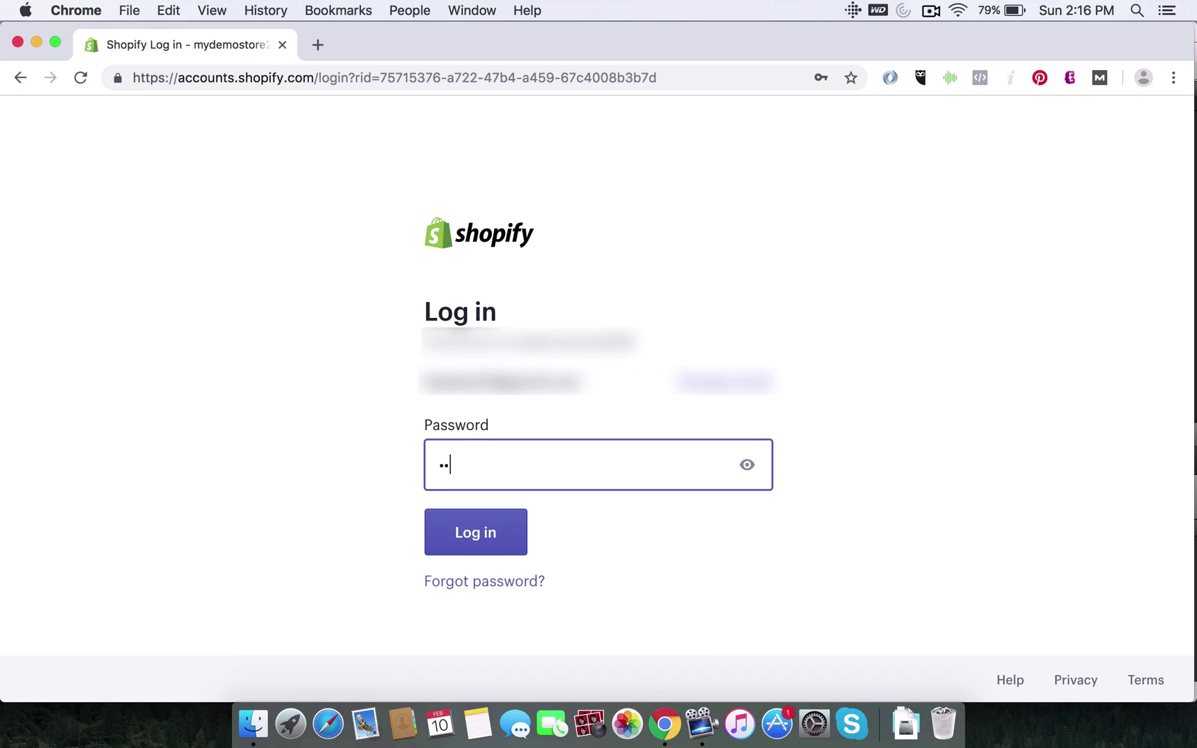
pyautogui.write('•••••••••')
pyautogui.press('Return')
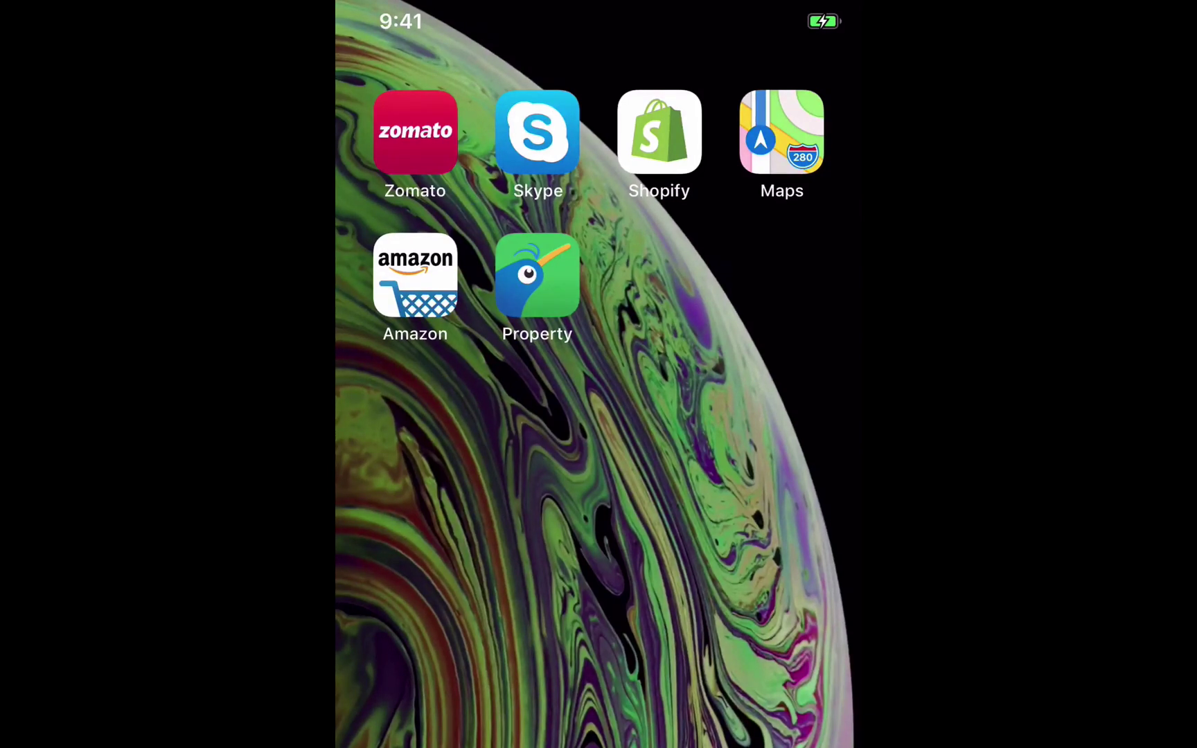
# - Launch the Shopify iPhone app and autofill the saved e-mail and password on its login form
pyautogui.click(659, 132)
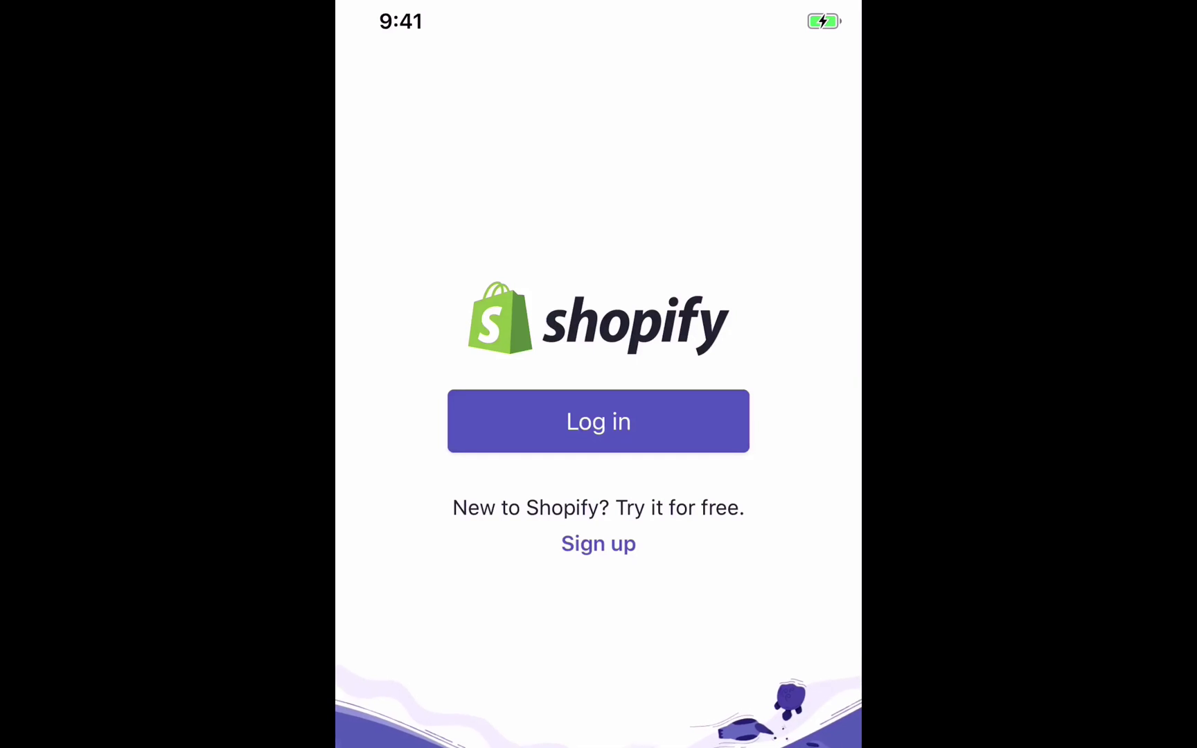
pyautogui.click(598, 421)
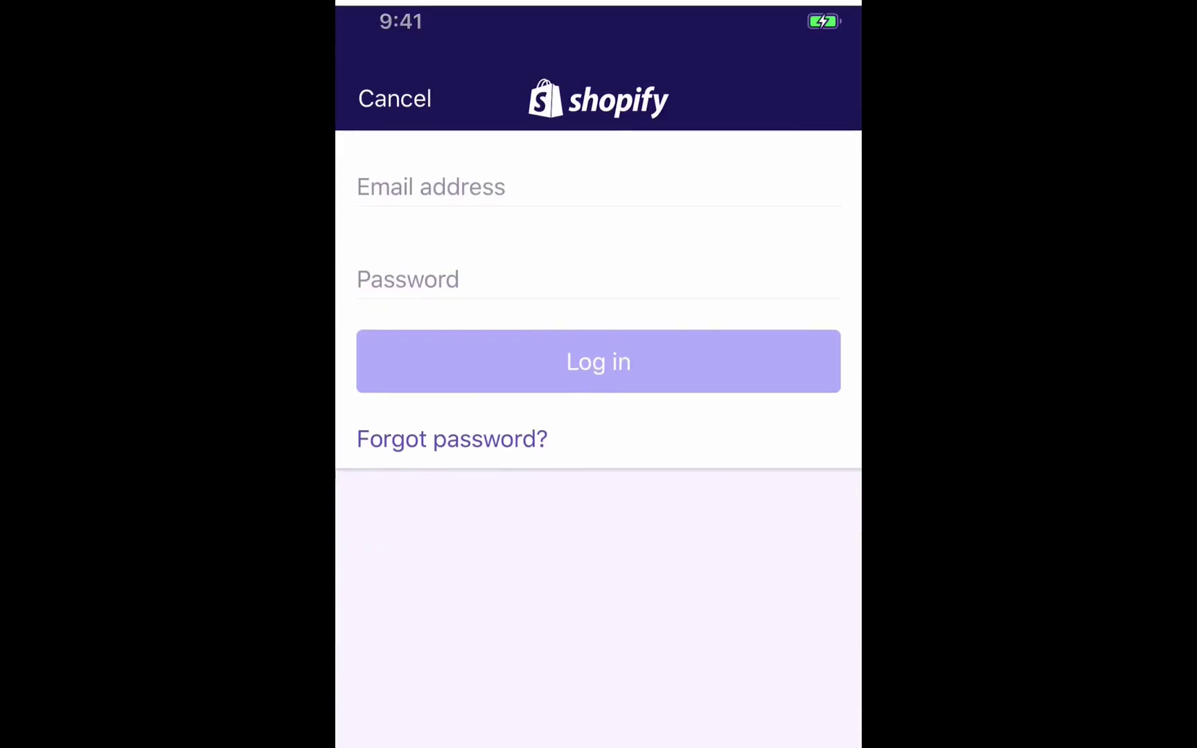
pyautogui.click(598, 693)
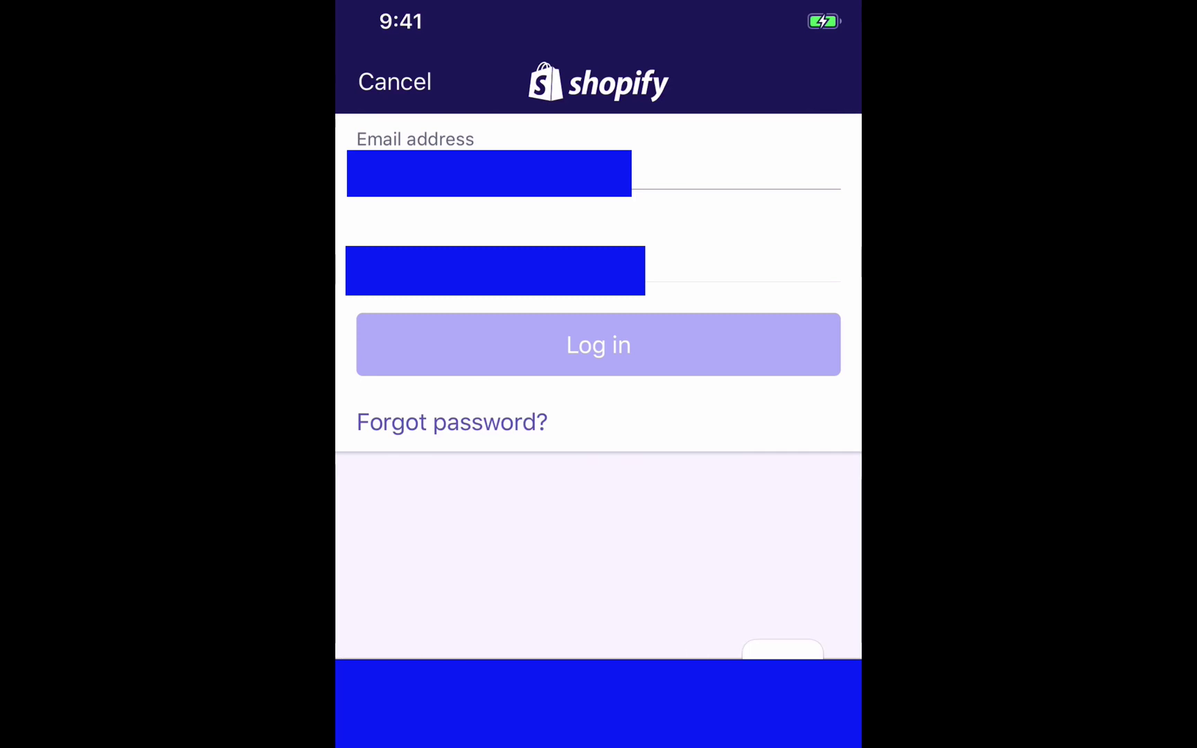
# - Add the remaining characters to the app's password field and submit the login
pyautogui.click(741, 267)
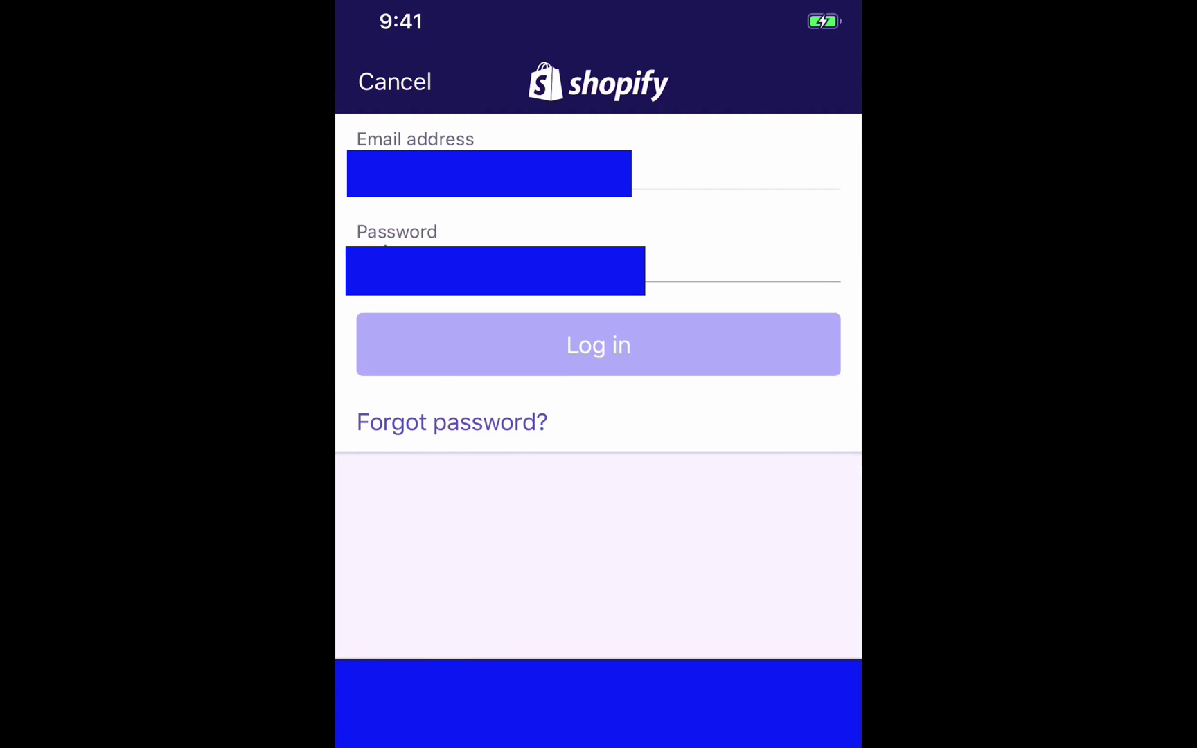
pyautogui.write('esi')
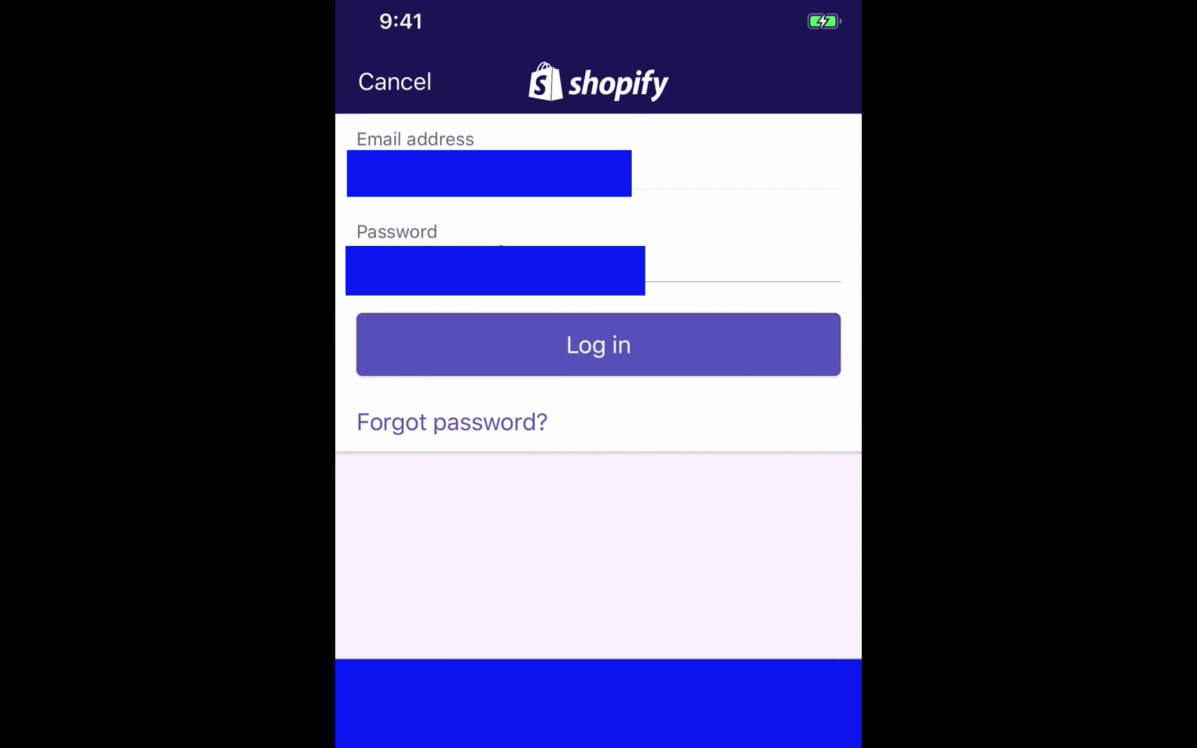
pyautogui.press('Return')
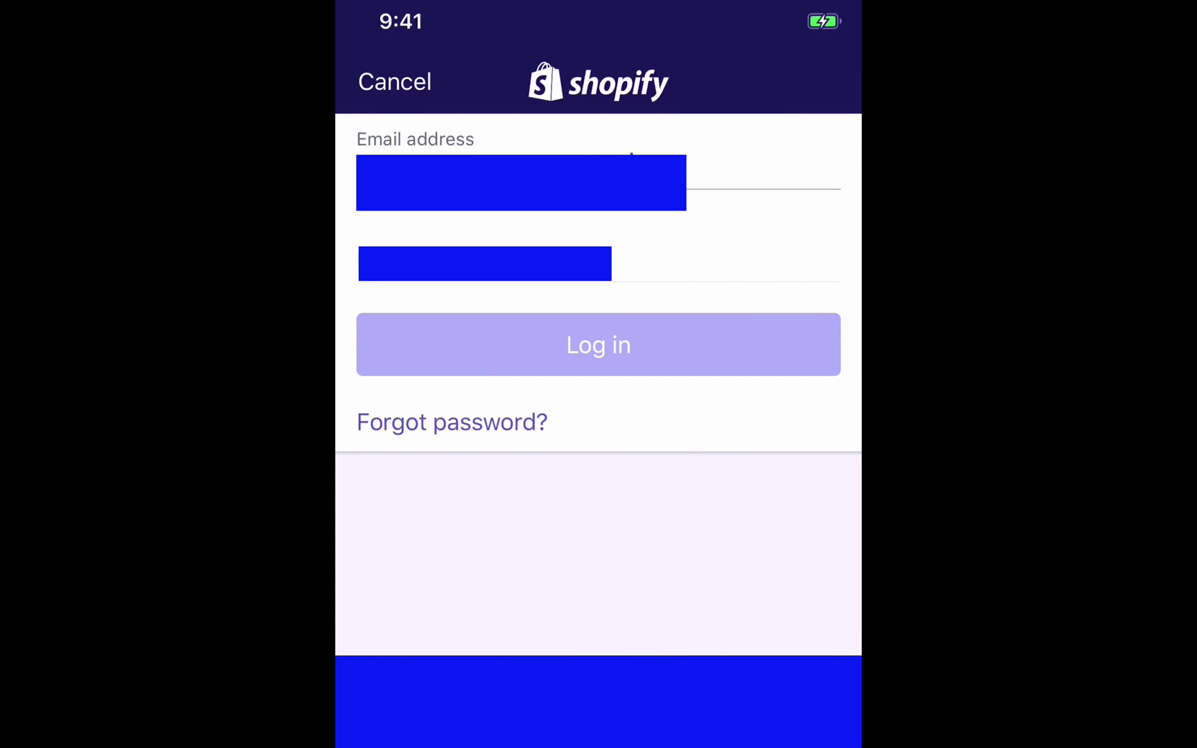
# - Add the final missing password character and log in to the mydemostore2019 store menu
pyautogui.click(485, 263)
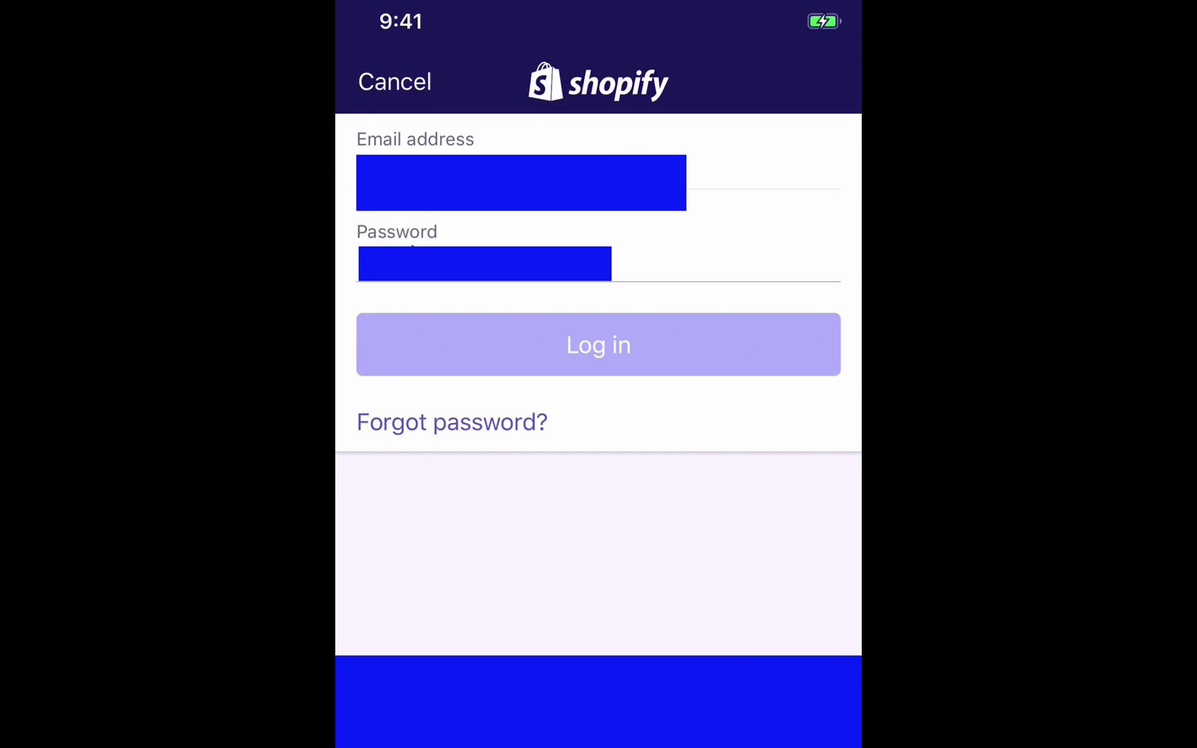
pyautogui.write('a')
pyautogui.press('Return')
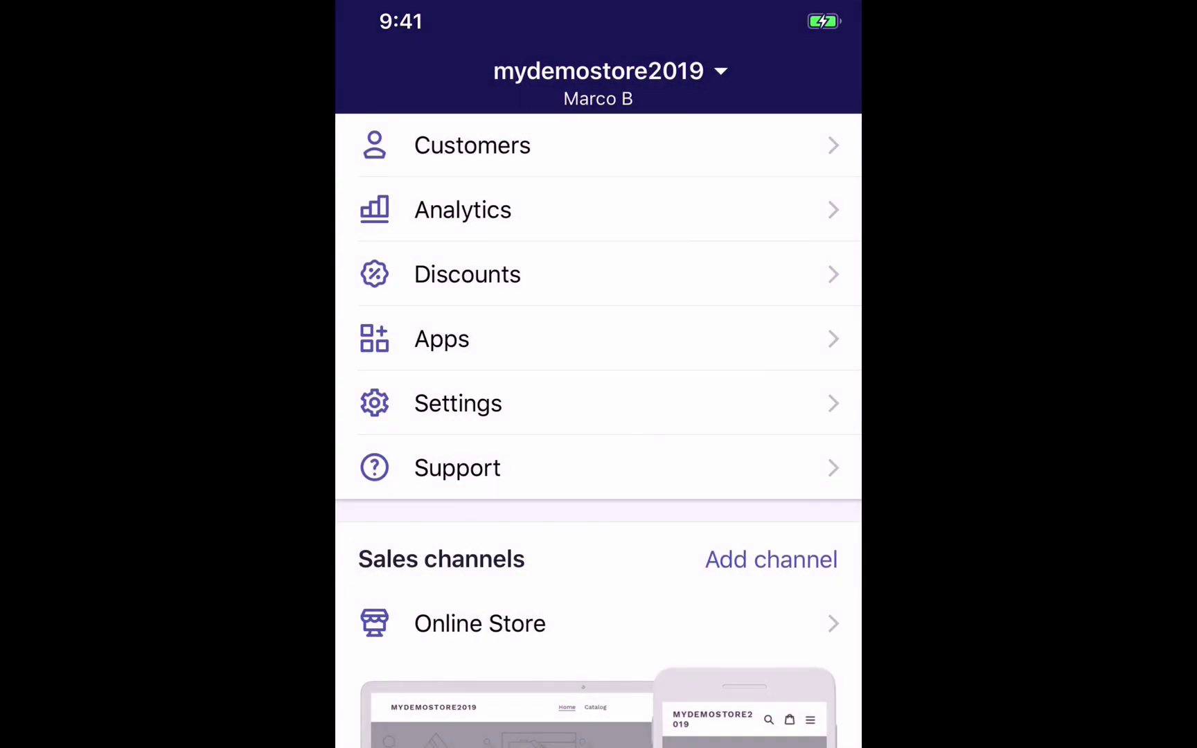
pyautogui.click(599, 70)
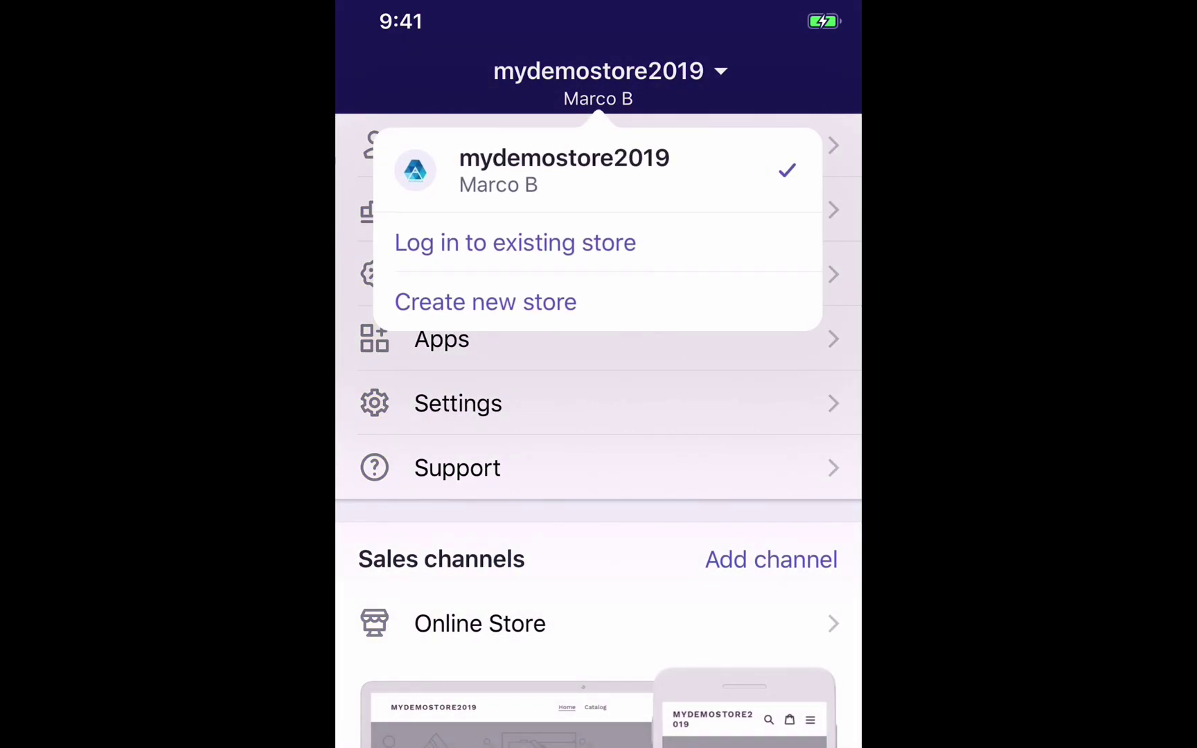